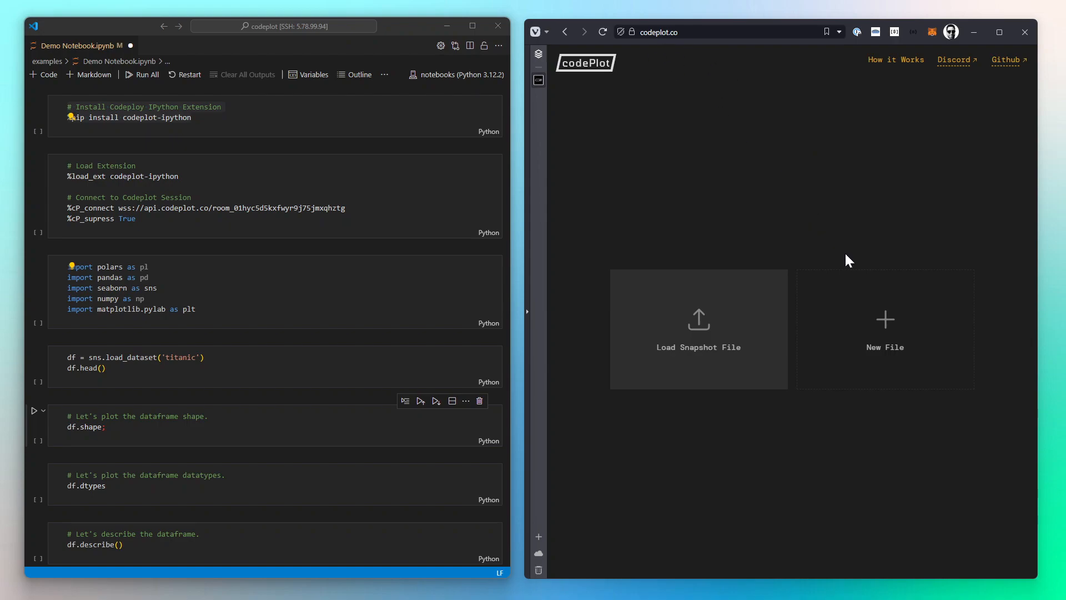
pyautogui.click(176, 197)
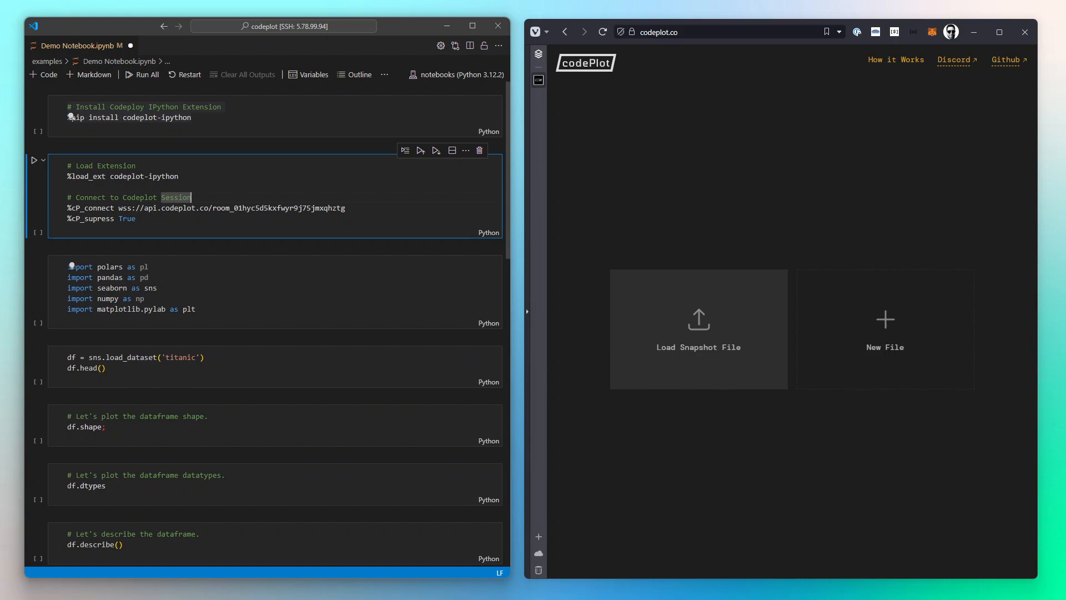
pyautogui.moveTo(193, 118); pyautogui.dragTo(118, 118)
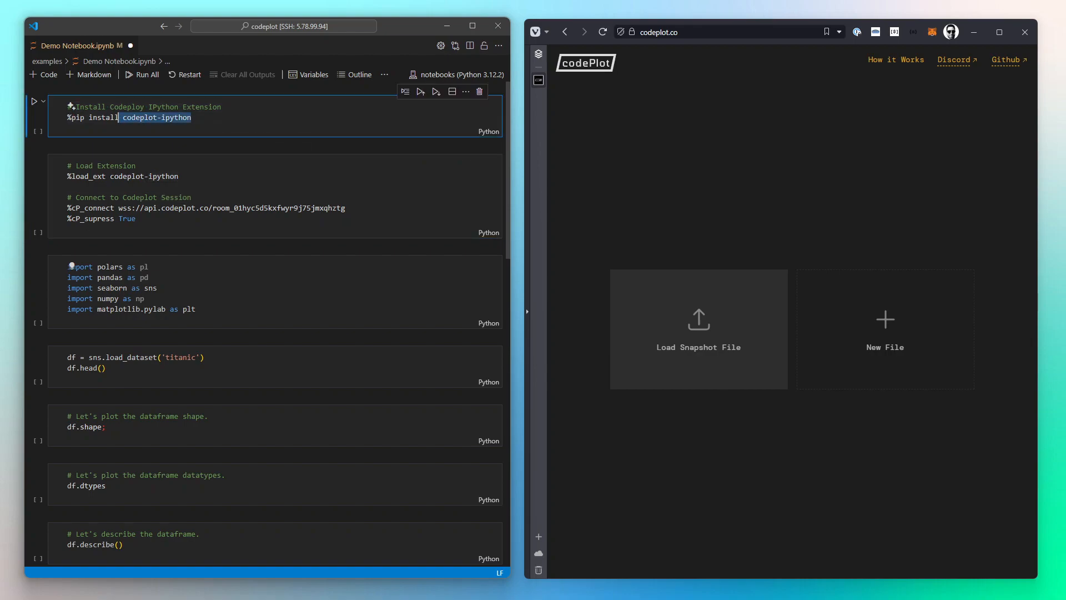
pyautogui.click(123, 118)
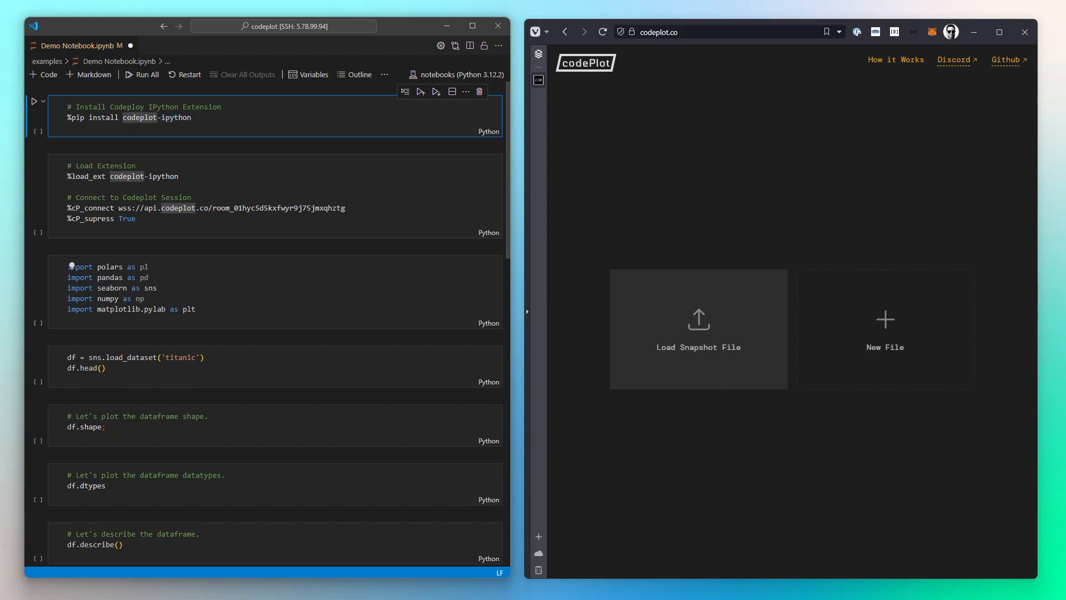
pyautogui.moveTo(71, 118); pyautogui.dragTo(191, 118)
pyautogui.click(191, 118)
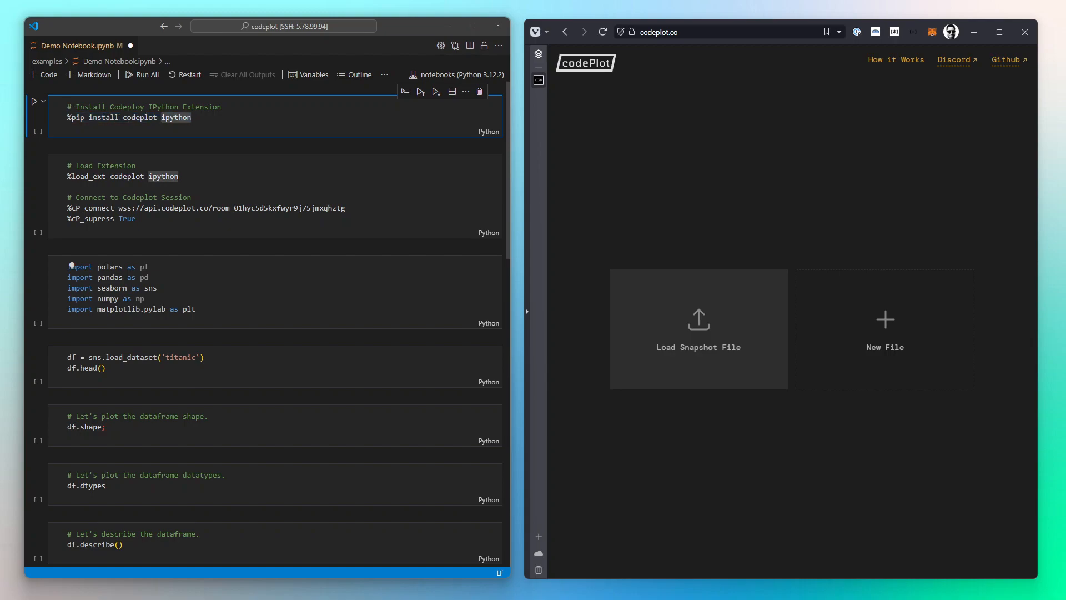
# Step: Create a new codePlot file and copy its room URL
pyautogui.click(592, 157)
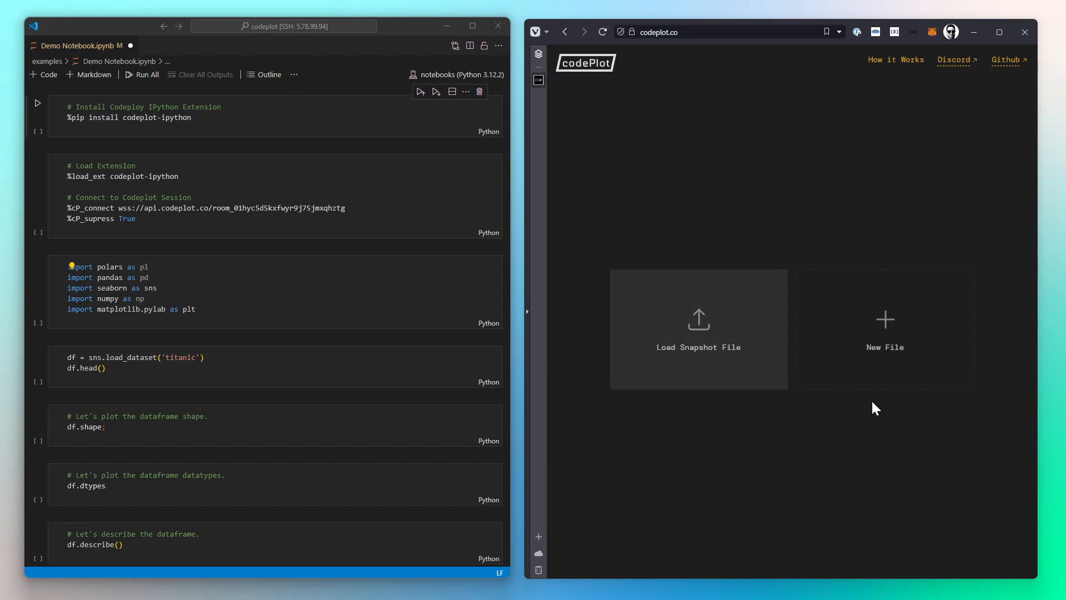
pyautogui.click(881, 344)
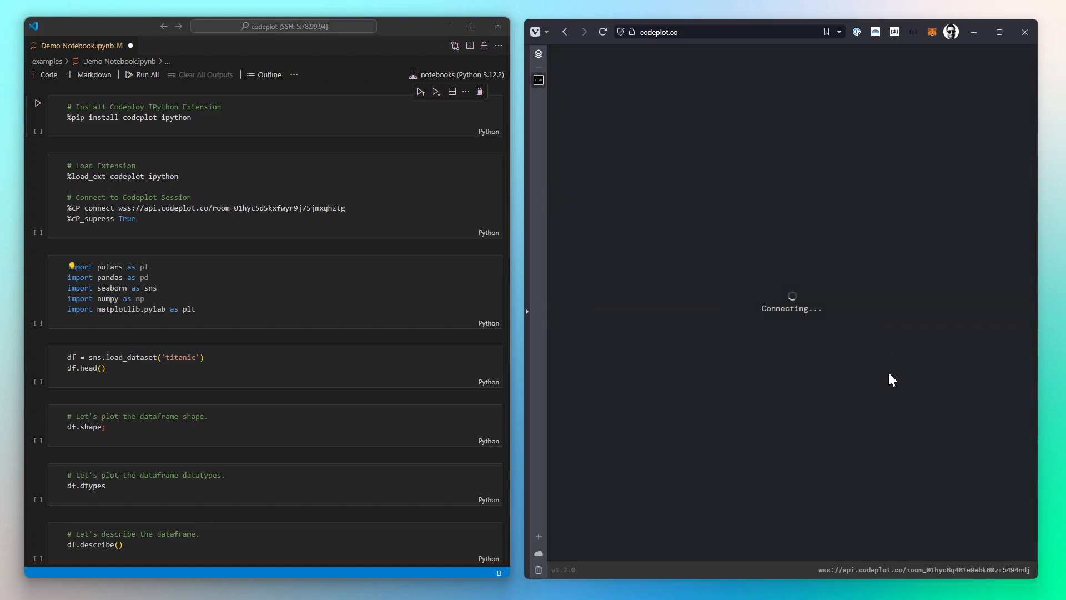
pyautogui.click(872, 569)
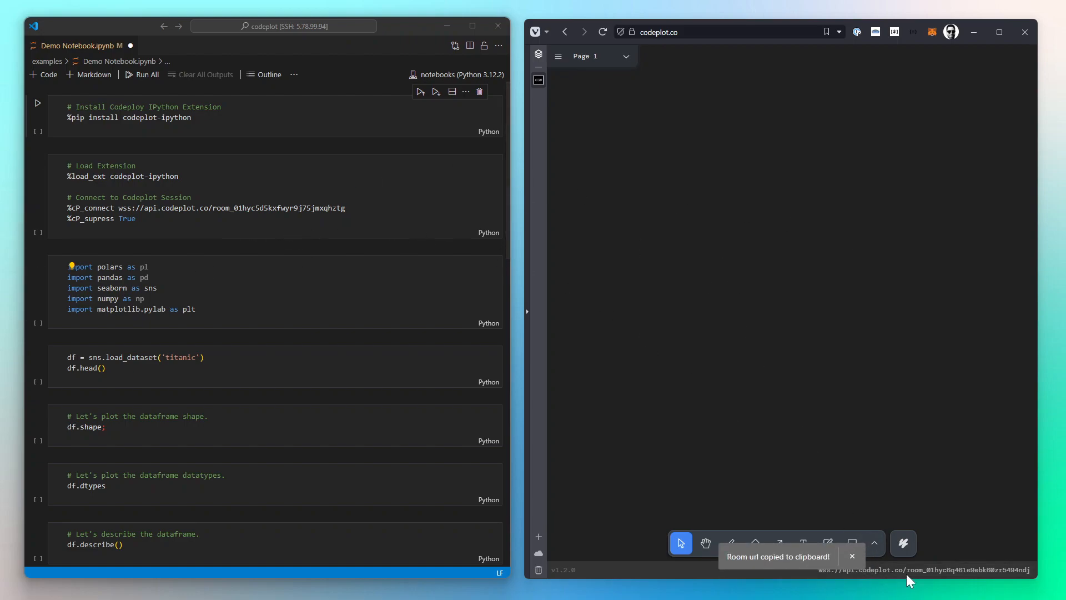
# Step: Replace the WebSocket URL in the notebook's %cP_connect line with the copied room URL
pyautogui.moveTo(119, 208); pyautogui.dragTo(344, 208)
pyautogui.hotkey('ctrl', 'v')
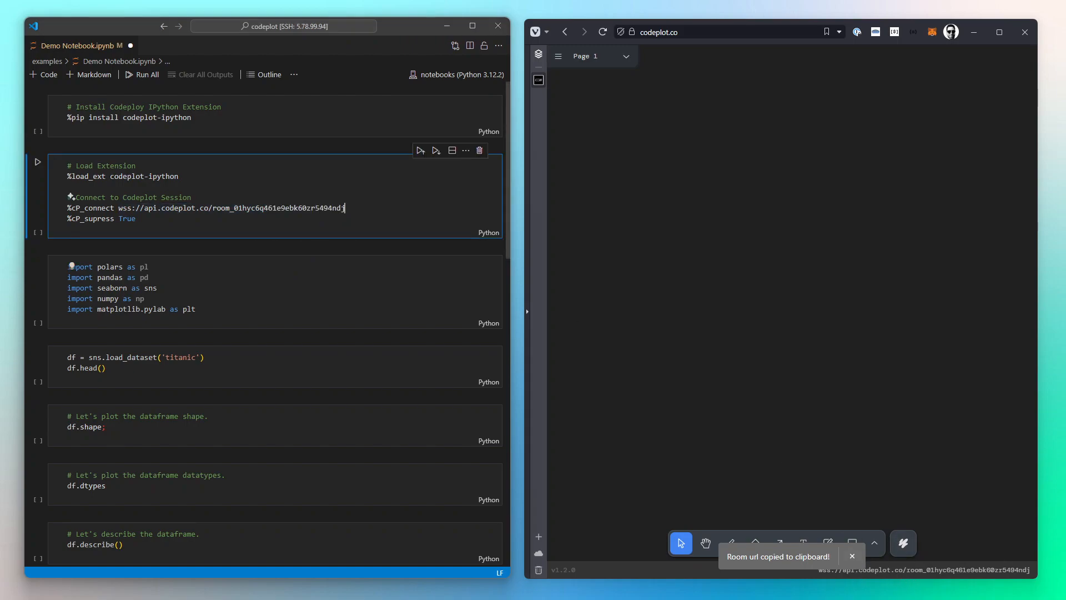
# Step: Run the cell that loads the extension and connects to the codePlot session
pyautogui.click(109, 176)
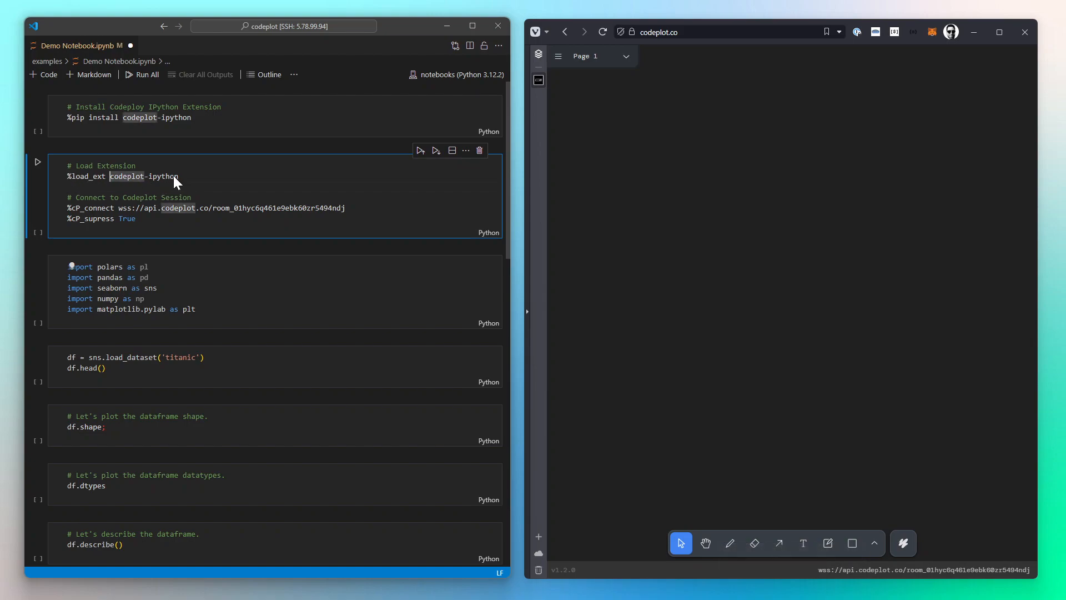
pyautogui.press('Right')
pyautogui.press('Right')
pyautogui.moveTo(67, 207); pyautogui.dragTo(114, 208)
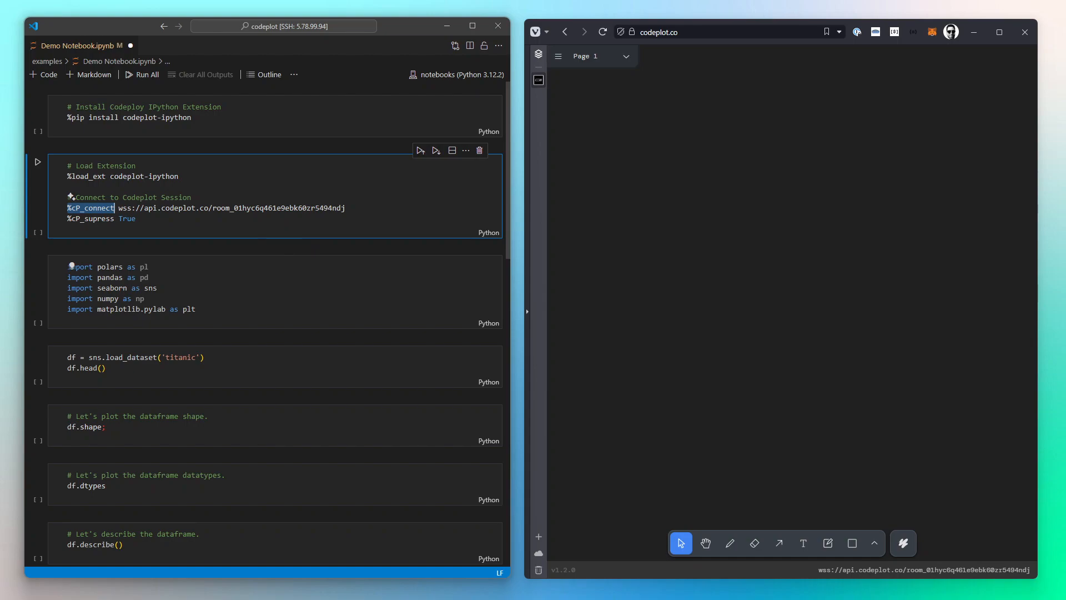
pyautogui.click(137, 219)
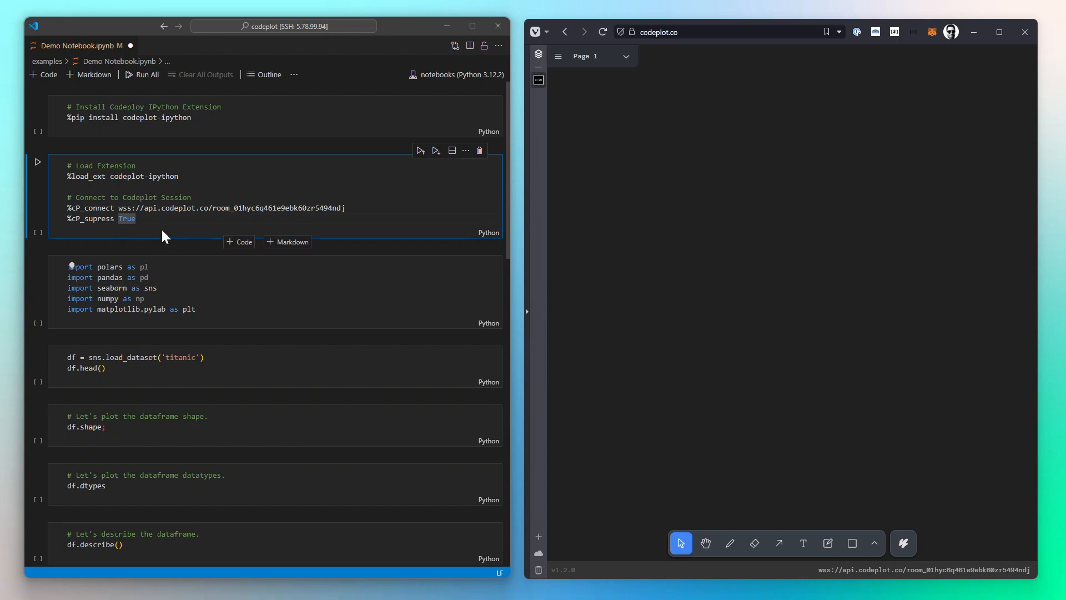
pyautogui.click(150, 208)
pyautogui.click(38, 162)
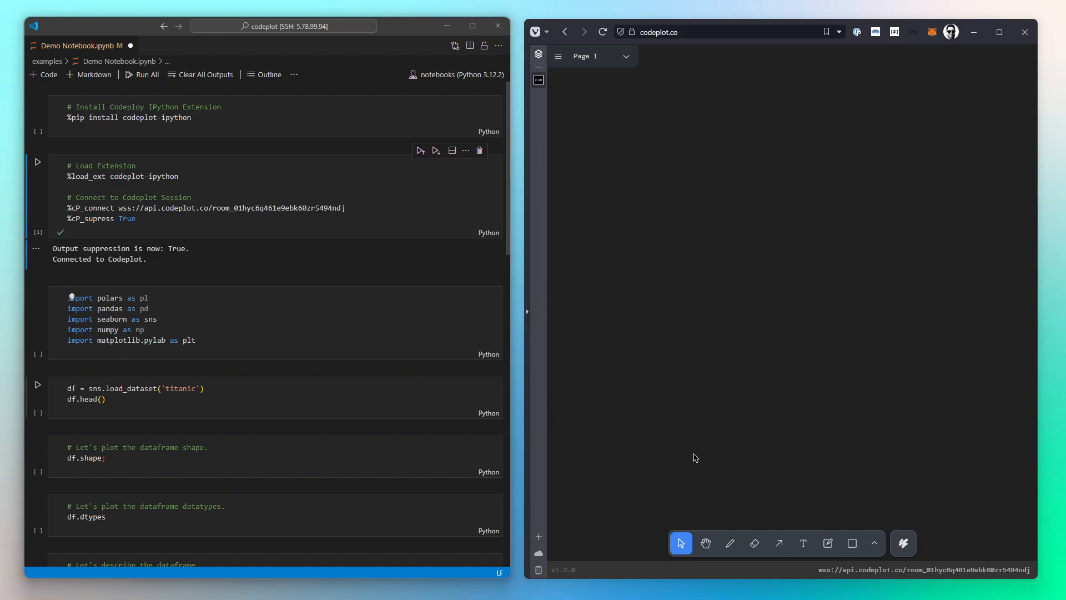
# Step: Run the imports cell for polars, pandas, seaborn, numpy and matplotlib
pyautogui.scroll(-5, 281, 211)
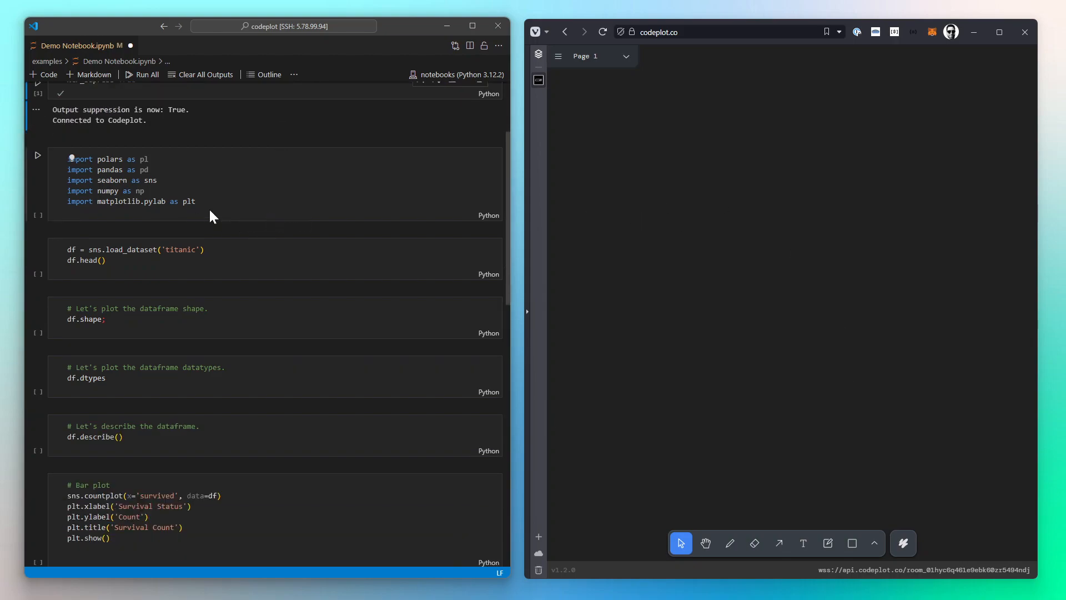
pyautogui.click(37, 156)
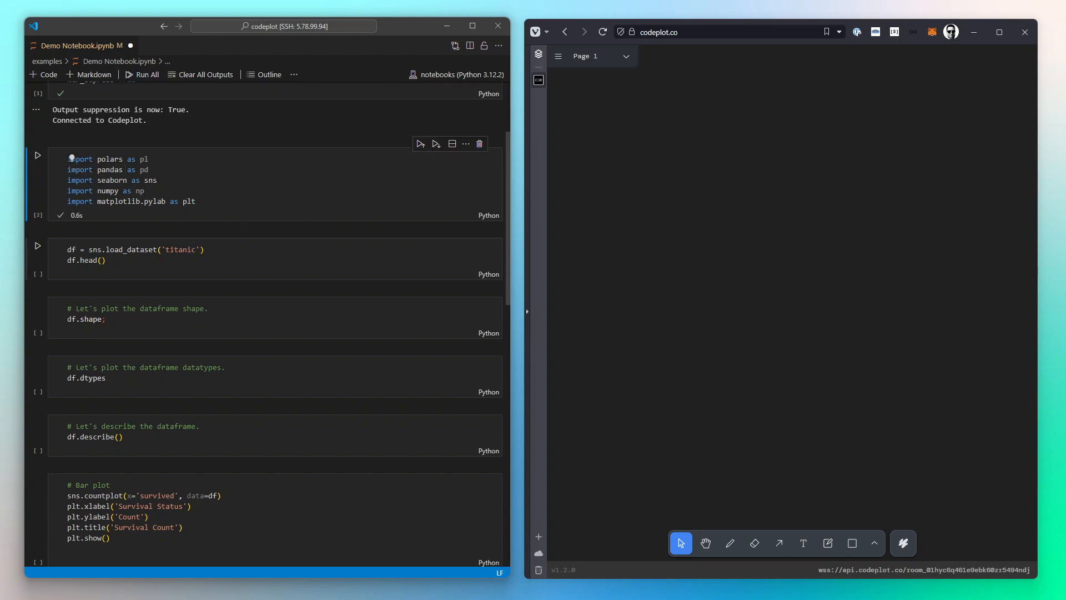
# Step: Run the cell that loads the titanic dataset and shows its head
pyautogui.scroll(-1, 37, 250)
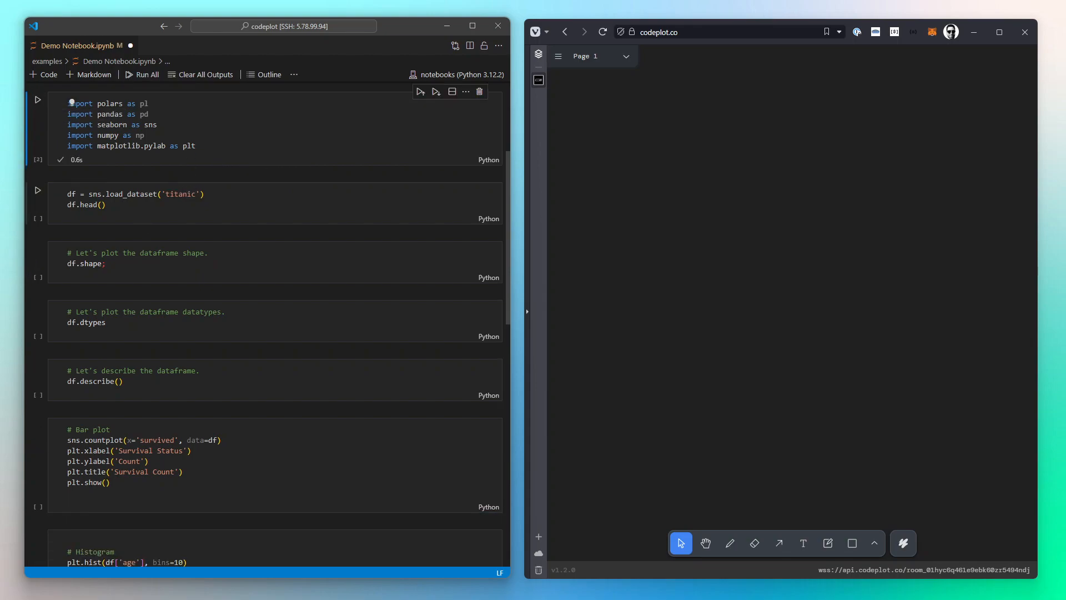
pyautogui.click(37, 191)
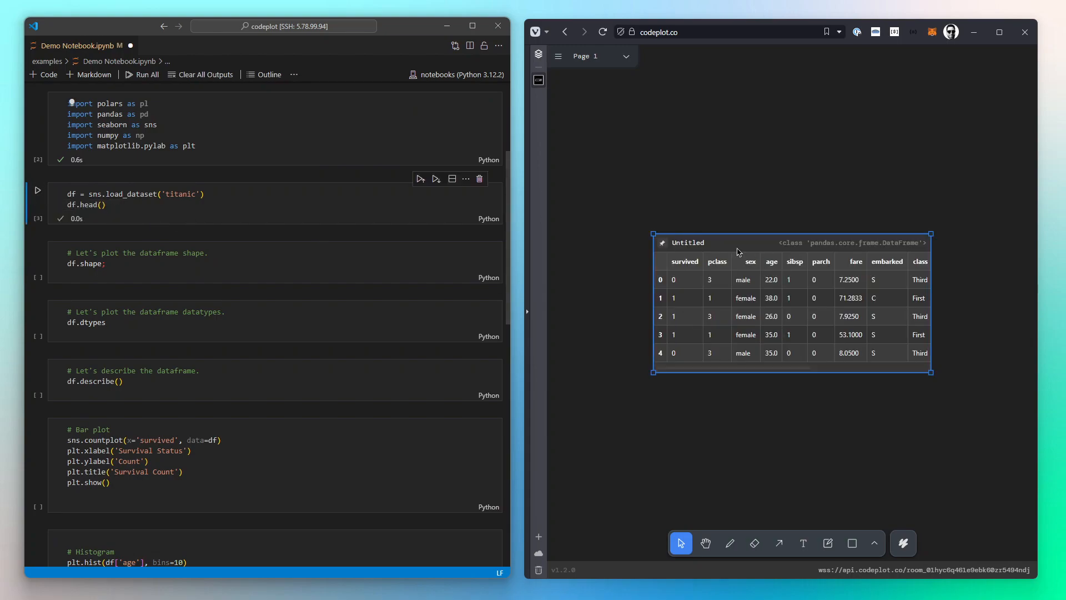
# Step: Move the dataframe head card toward the top of the canvas and adjust its width
pyautogui.moveTo(752, 242); pyautogui.dragTo(755, 87)
pyautogui.moveTo(750, 212)
pyautogui.mouseDown()
pyautogui.moveTo(845, 215)
pyautogui.moveTo(750, 214)
pyautogui.mouseUp()
pyautogui.moveTo(930, 215)
pyautogui.mouseDown()
pyautogui.moveTo(847, 215)
pyautogui.moveTo(917, 210)
pyautogui.mouseUp()
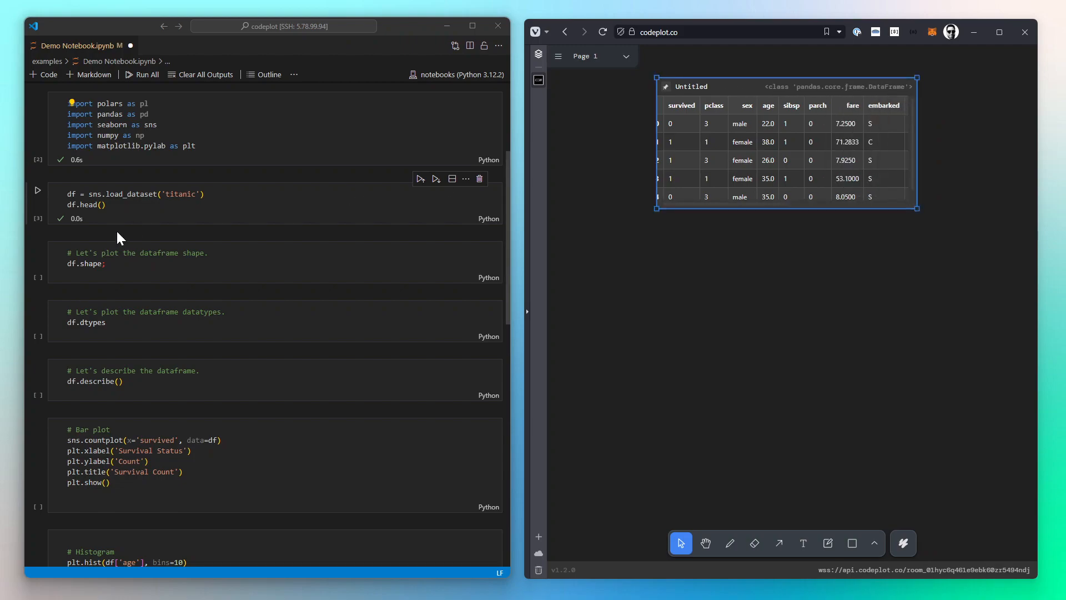
# Step: Run the dataframe shape and datatypes cells
pyautogui.click(37, 249)
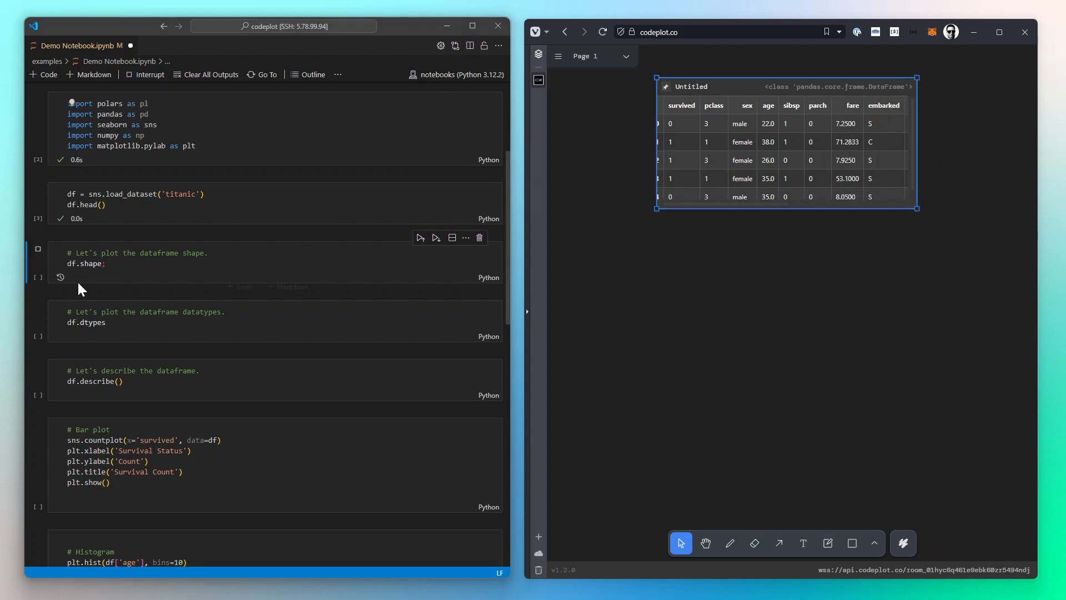
pyautogui.click(34, 306)
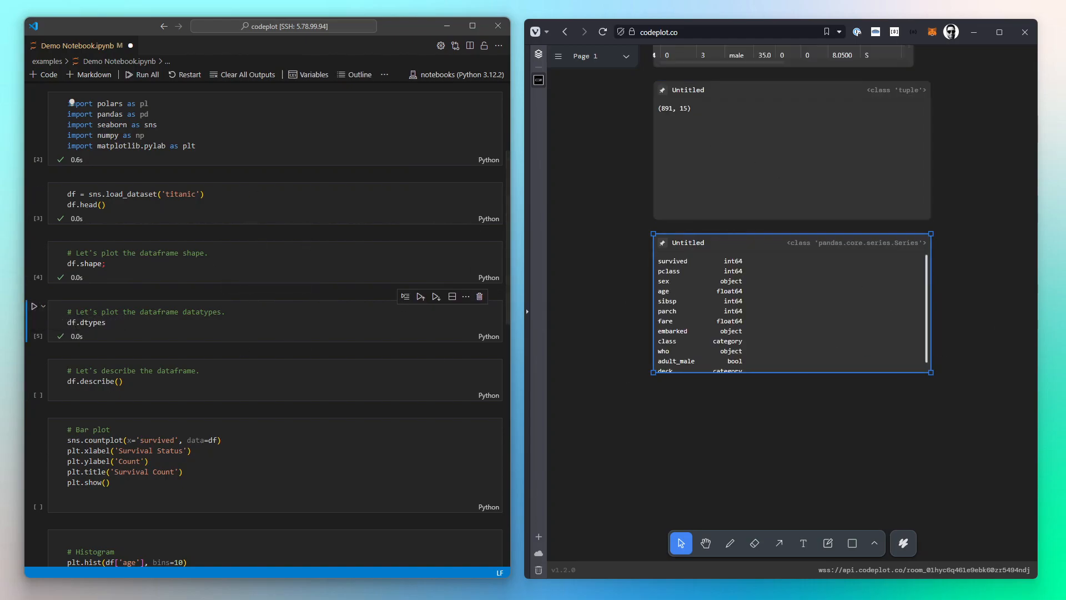
# Step: Rearrange the output cards, placing datatypes to the right and shape below the head table
pyautogui.moveTo(932, 371); pyautogui.dragTo(729, 429)
pyautogui.moveTo(709, 242); pyautogui.dragTo(1000, 89)
pyautogui.moveTo(852, 235); pyautogui.dragTo(783, 430)
pyautogui.moveTo(893, 289); pyautogui.dragTo(881, 144)
pyautogui.moveTo(957, 328); pyautogui.dragTo(958, 415)
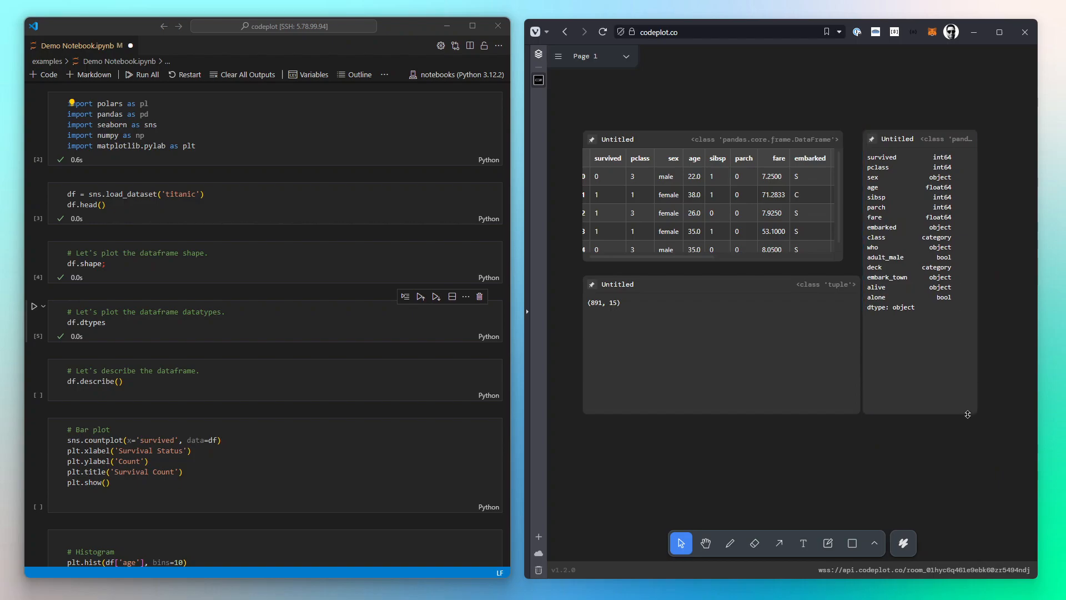
# Step: Draw an arrow from the shape card to the datatypes card
pyautogui.click(779, 543)
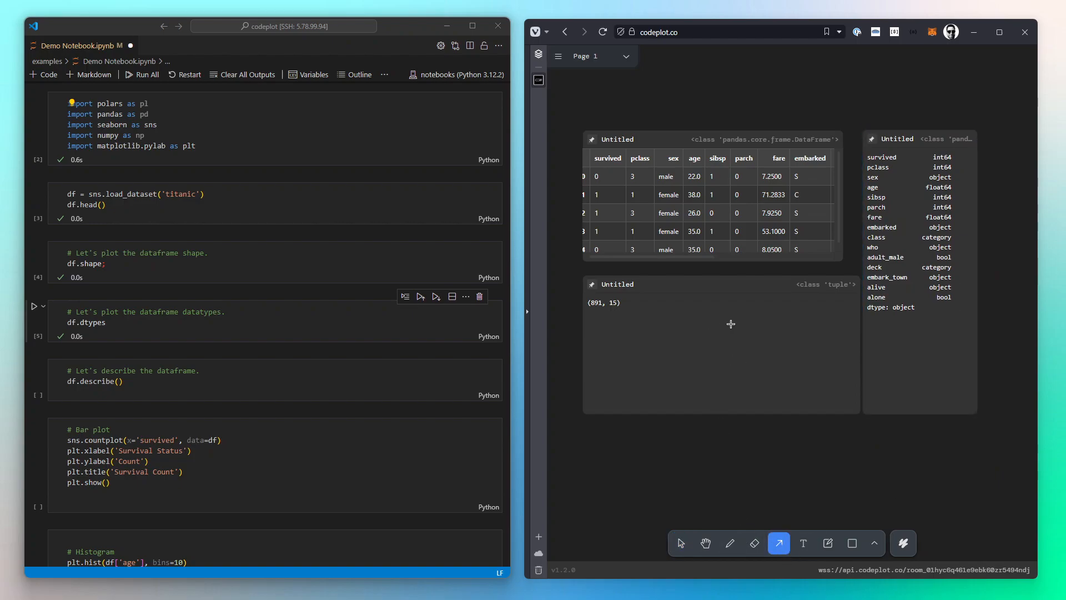
pyautogui.moveTo(747, 344); pyautogui.dragTo(917, 275)
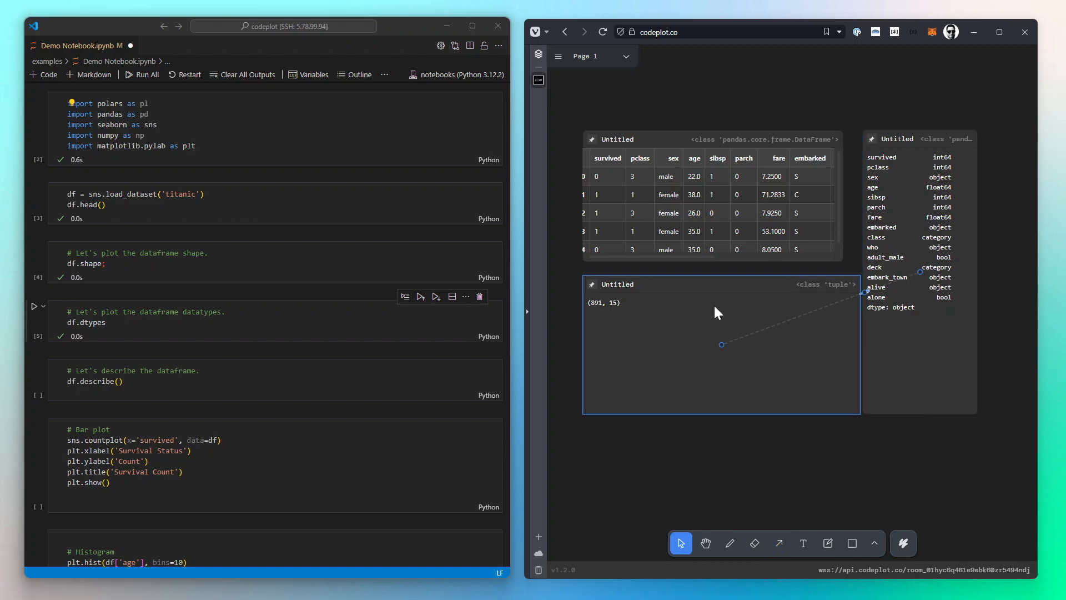
pyautogui.moveTo(732, 282)
pyautogui.mouseDown()
pyautogui.moveTo(689, 318)
pyautogui.moveTo(677, 276)
pyautogui.mouseUp()
# Step: Add the text 'check this later' and place it beside the arrow
pyautogui.moveTo(683, 475); pyautogui.dragTo(743, 464)
pyautogui.click(834, 457)
pyautogui.click(804, 543)
pyautogui.click(774, 454)
pyautogui.write('check this later')
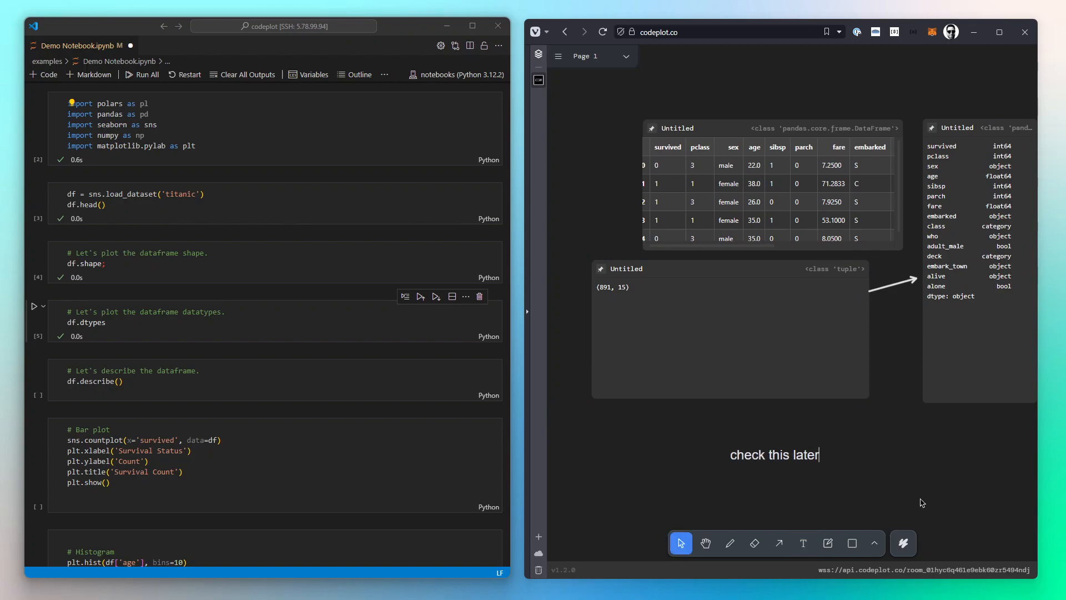
pyautogui.press('Escape')
pyautogui.moveTo(780, 464); pyautogui.dragTo(882, 311)
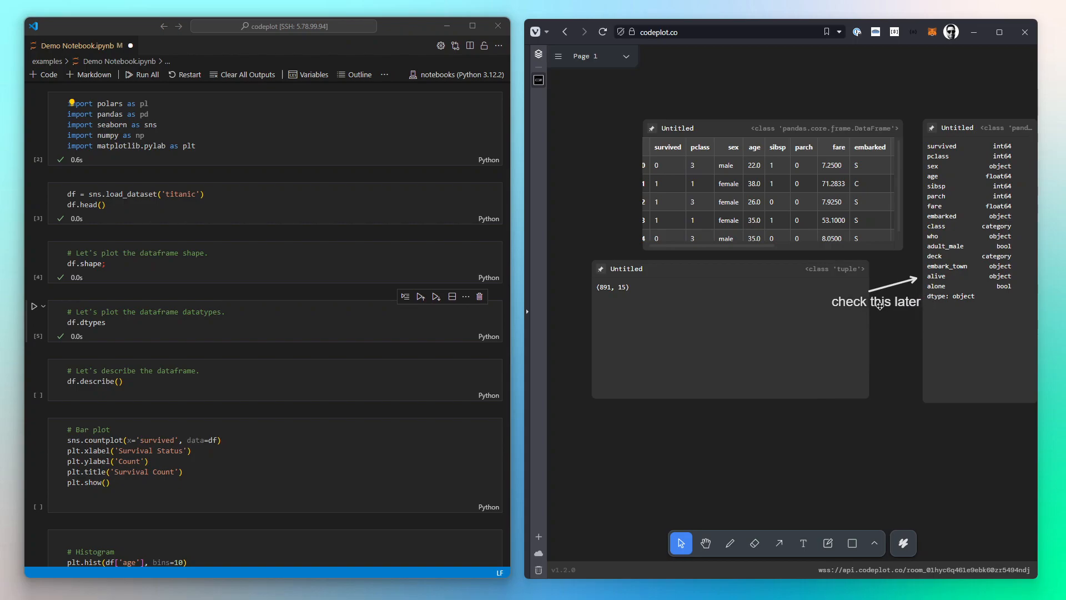
# Step: Draw a red freehand loop around the age and sibsp columns of the head table
pyautogui.moveTo(966, 451); pyautogui.dragTo(875, 468)
pyautogui.click(729, 545)
pyautogui.click(903, 543)
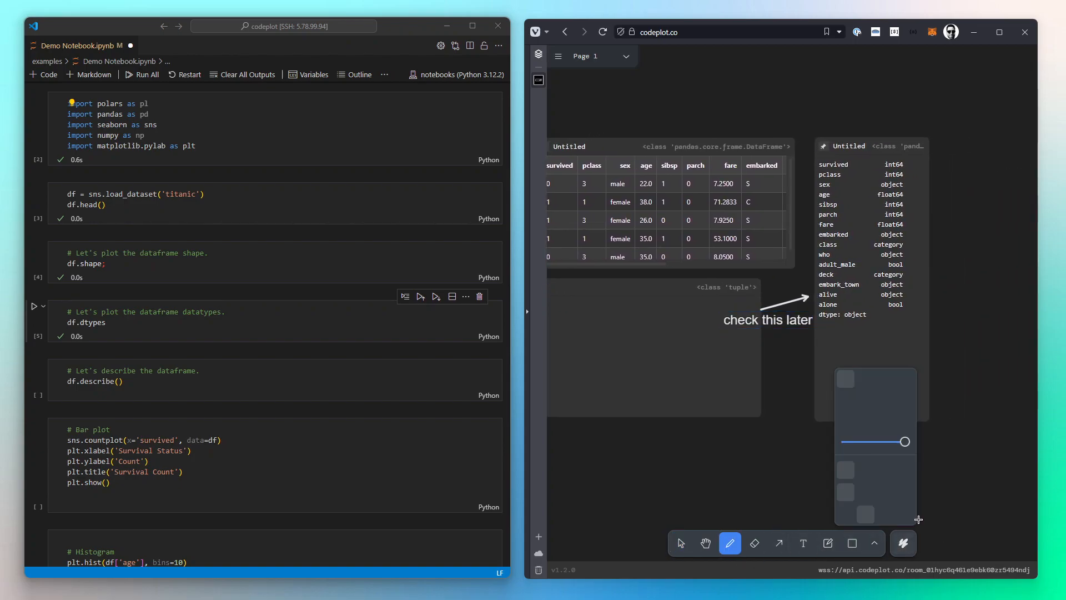
pyautogui.click(907, 420)
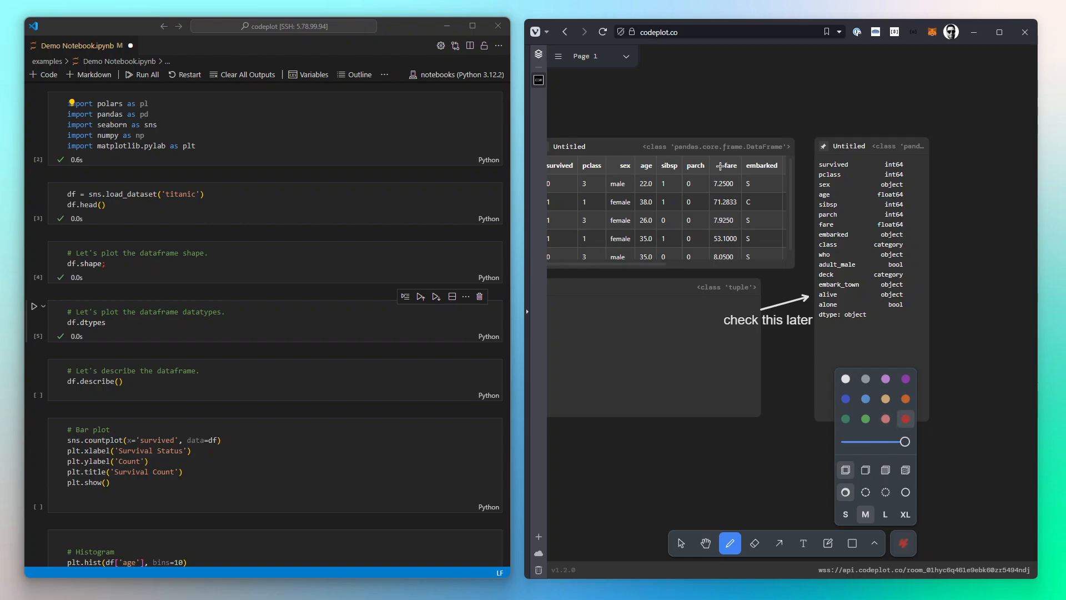
pyautogui.moveTo(687, 154)
pyautogui.mouseDown()
pyautogui.moveTo(637, 158)
pyautogui.moveTo(637, 265)
pyautogui.moveTo(687, 264)
pyautogui.moveTo(684, 153)
pyautogui.mouseUp()
pyautogui.click(679, 541)
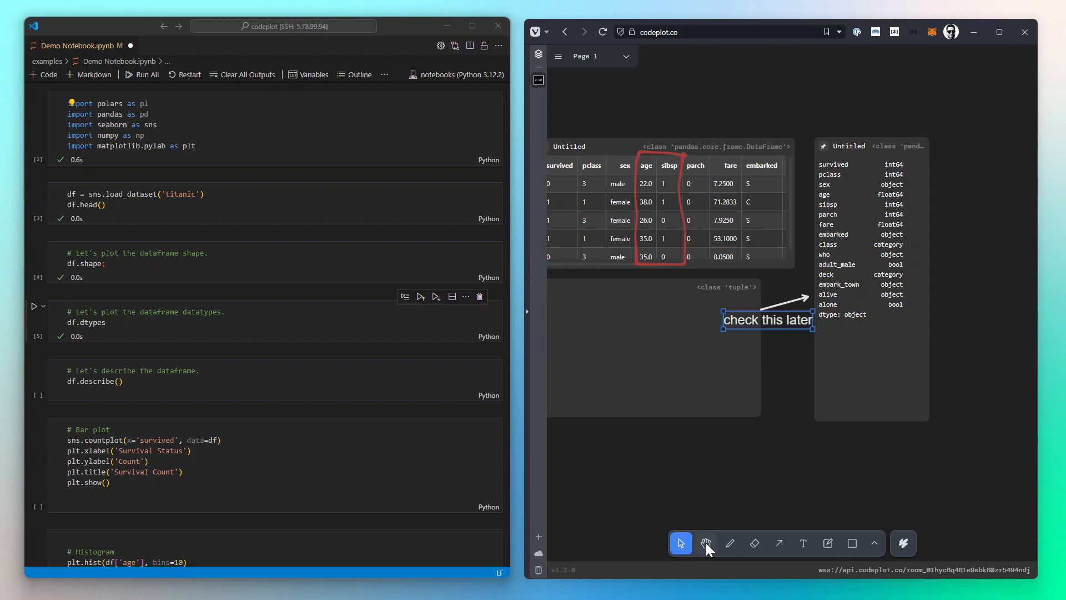
# Step: Run the describe cell
pyautogui.click(638, 512)
pyautogui.moveTo(594, 475); pyautogui.dragTo(668, 393)
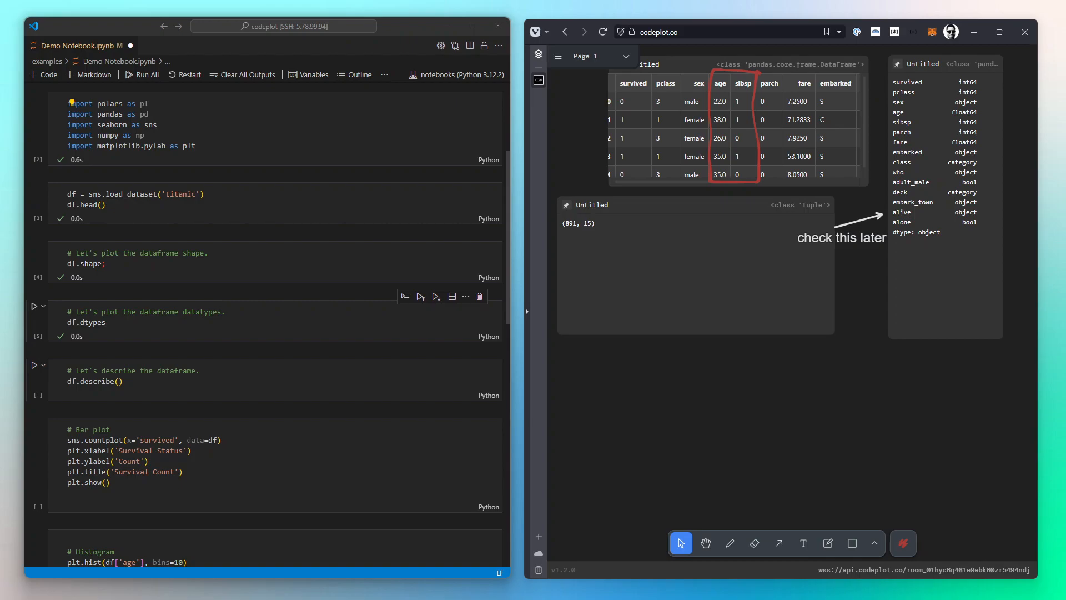
pyautogui.click(34, 365)
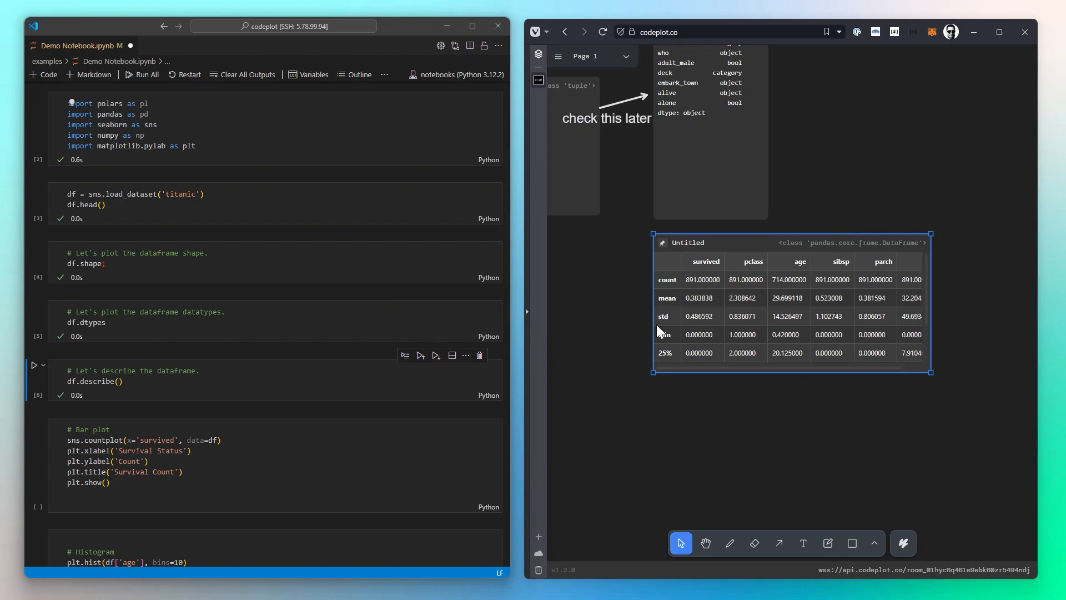
# Step: Run the bar plot cell that charts survival counts
pyautogui.click(140, 472)
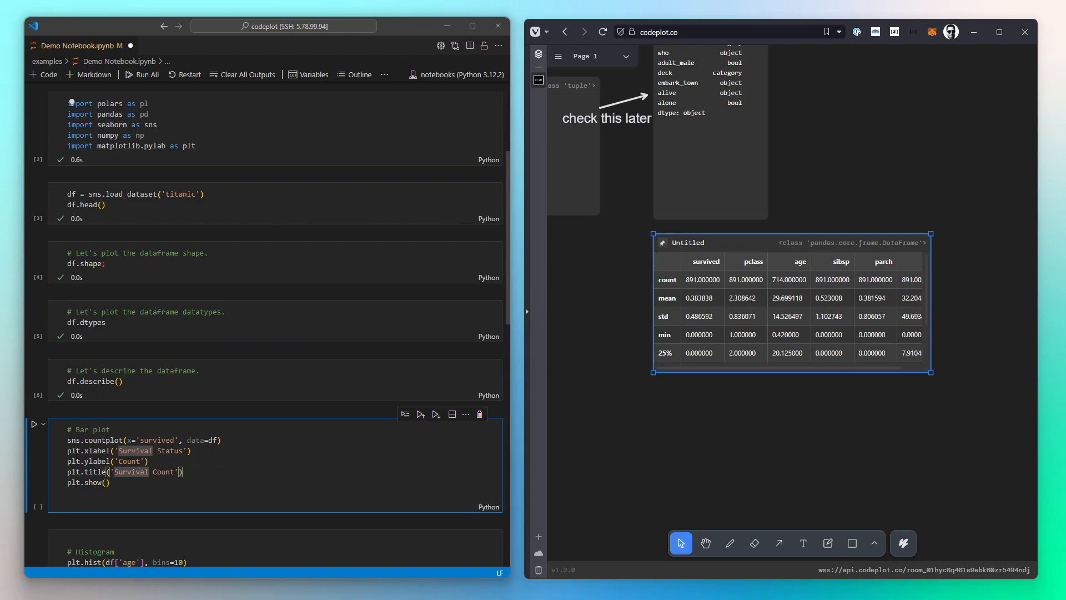
pyautogui.scroll(-3, 219, 335)
pyautogui.scroll(-2, 268, 335)
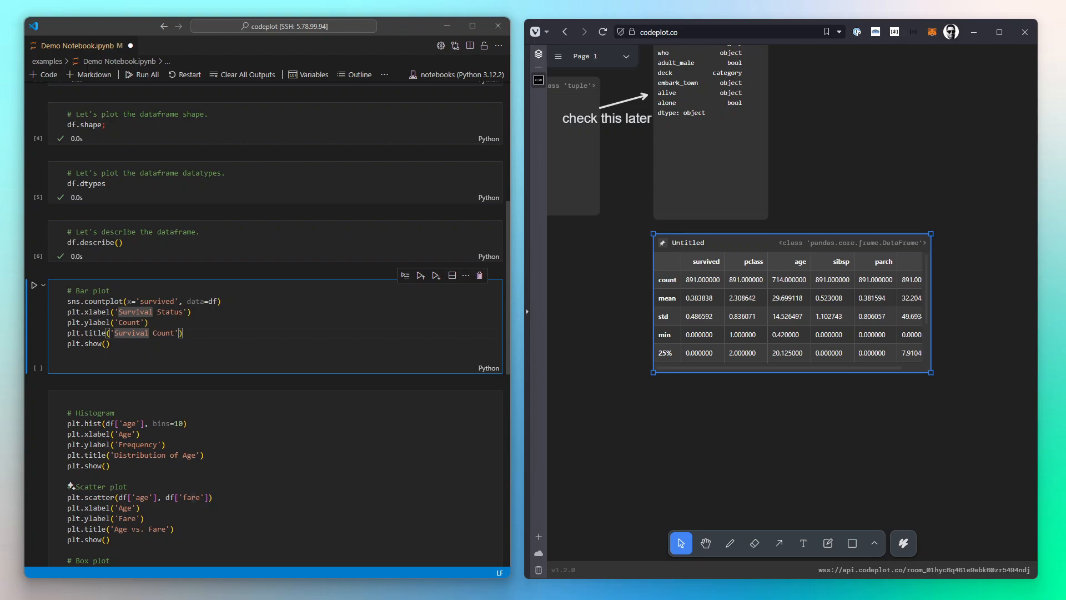
pyautogui.scroll(-2, 268, 324)
pyautogui.press('Down')
pyautogui.click(35, 230)
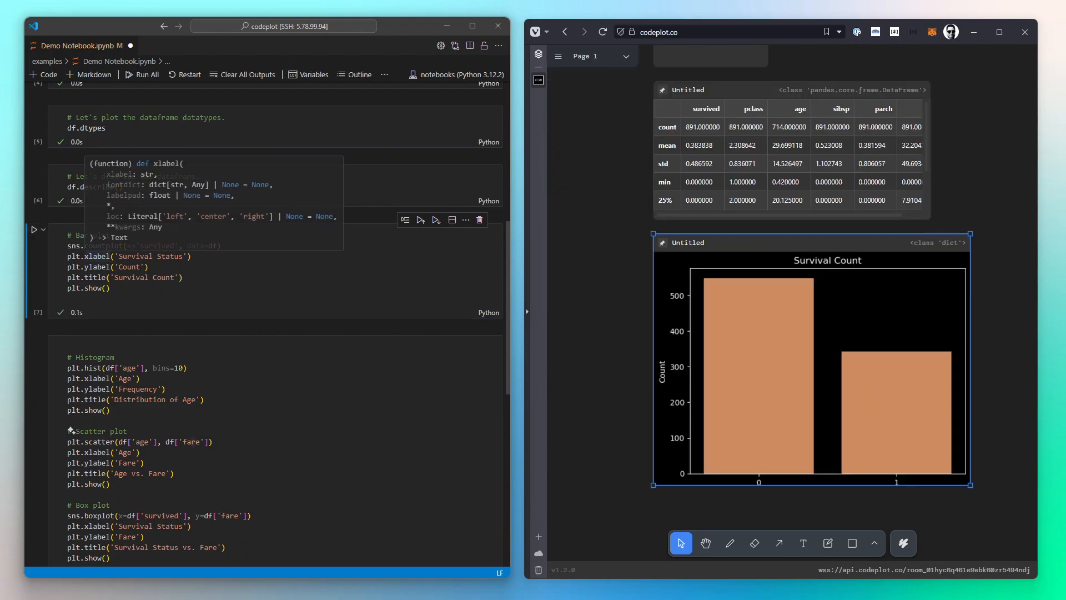
# Step: Shrink the Survival Count chart and arrange it beside the describe table
pyautogui.moveTo(971, 485); pyautogui.dragTo(786, 381)
pyautogui.click(833, 352)
pyautogui.moveTo(723, 245); pyautogui.dragTo(1012, 97)
pyautogui.moveTo(944, 253); pyautogui.dragTo(850, 430)
# Step: Sketch a red freehand arrow from the chart to the describe table's mean row
pyautogui.click(731, 543)
pyautogui.moveTo(853, 292)
pyautogui.mouseDown()
pyautogui.moveTo(862, 289)
pyautogui.moveTo(856, 376)
pyautogui.moveTo(847, 332)
pyautogui.moveTo(813, 326)
pyautogui.moveTo(821, 331)
pyautogui.mouseUp()
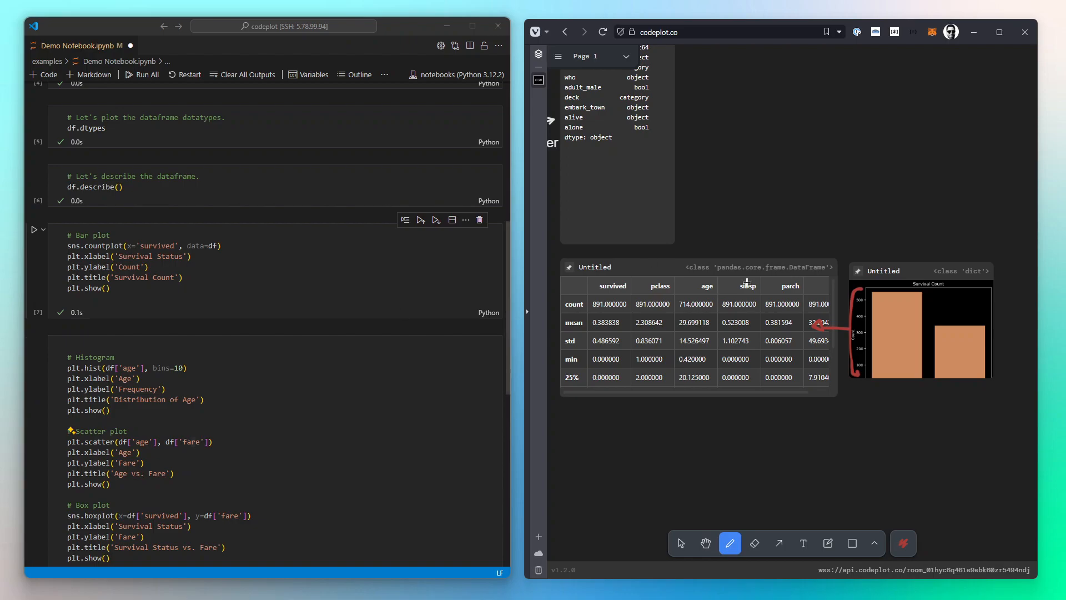
pyautogui.click(683, 543)
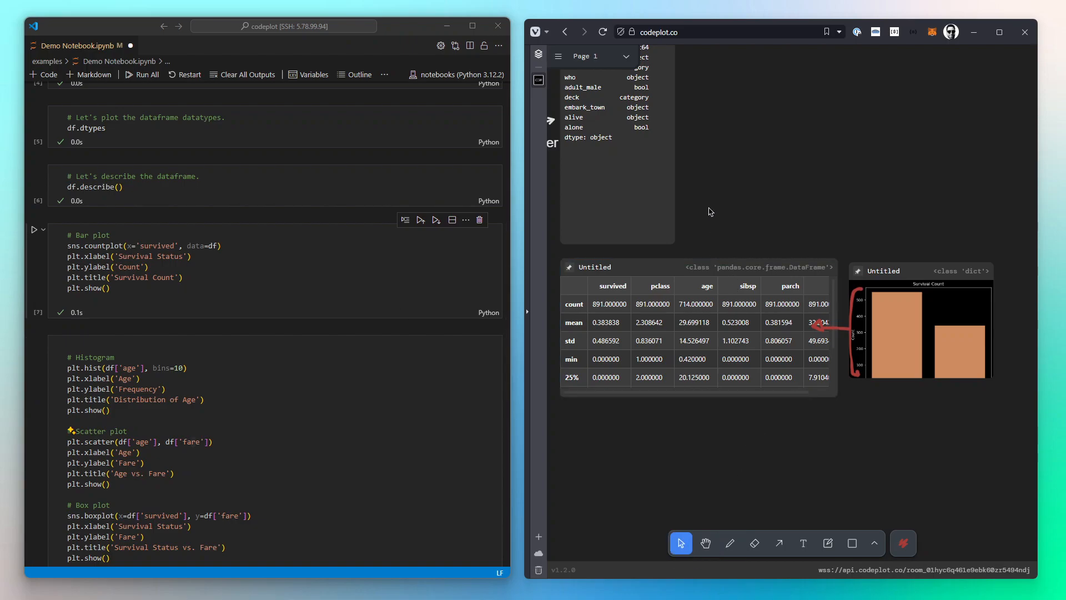
# Step: Pan around the canvas to review all the output cards and annotations
pyautogui.scroll(3, 728, 186)
pyautogui.hscroll(-5, 728, 186)
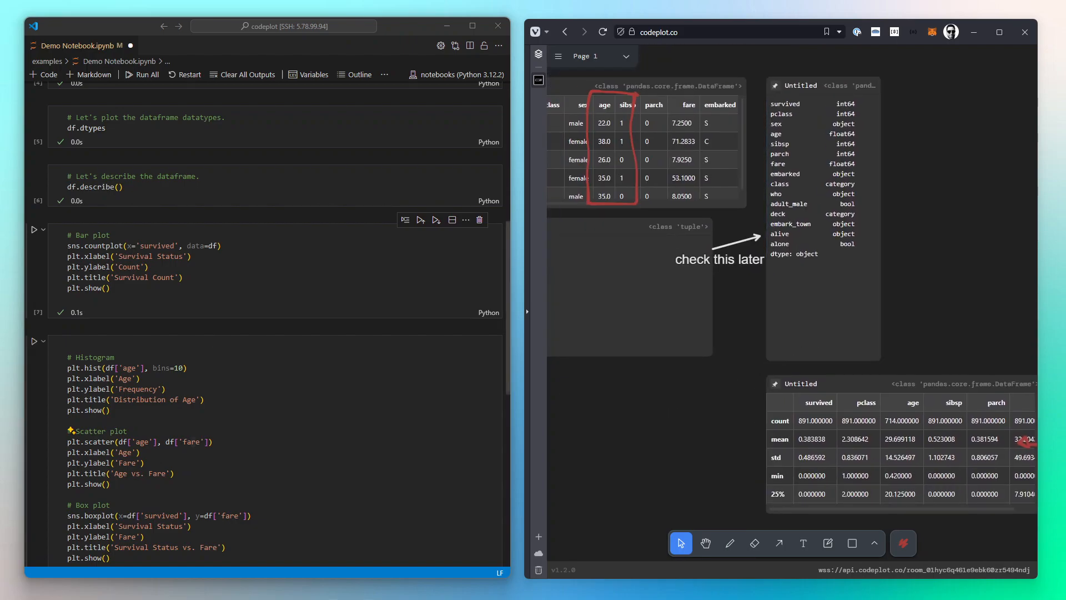
pyautogui.scroll(-1, 268, 323)
pyautogui.scroll(3, 268, 324)
pyautogui.scroll(-3, 268, 324)
pyautogui.scroll(1, 268, 324)
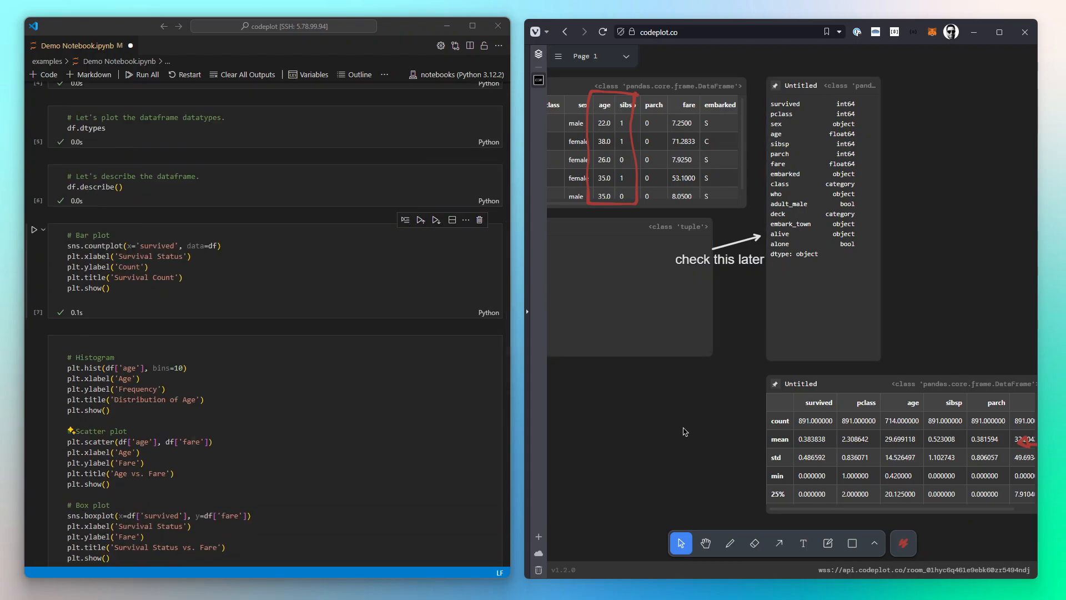
pyautogui.hscroll(-3, 721, 399)
pyautogui.scroll(3, 804, 472)
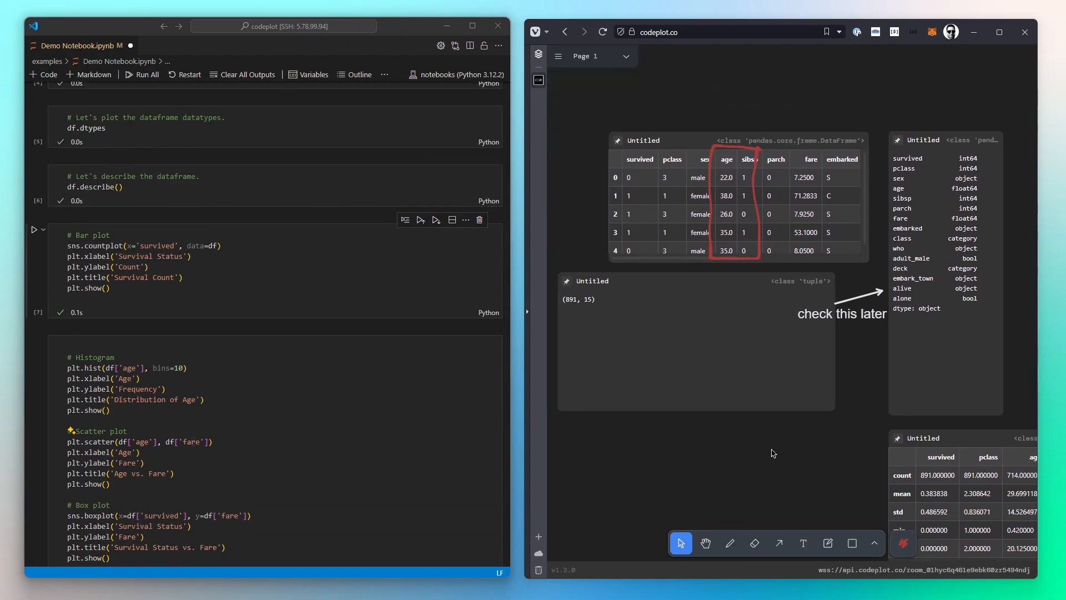